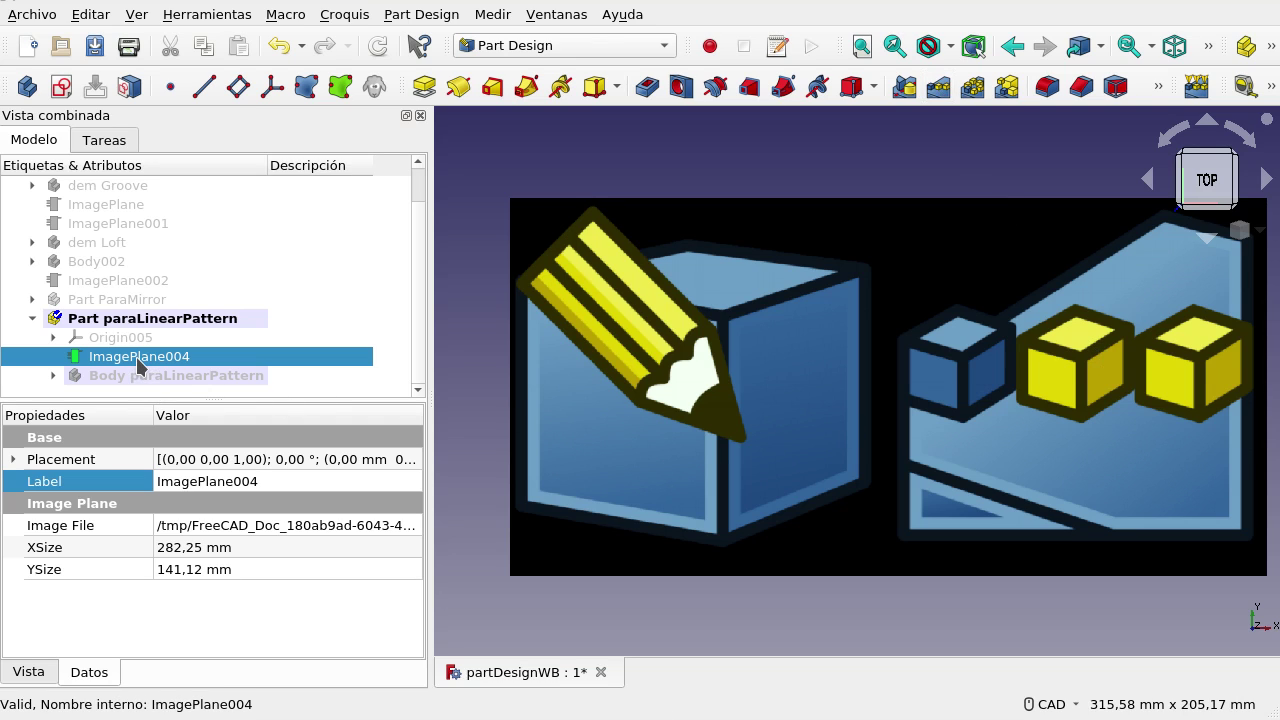
Hide ImagePlane004, show Body paraLinearPattern's slotted pad, and expand Pad004 in the tree
key(space)
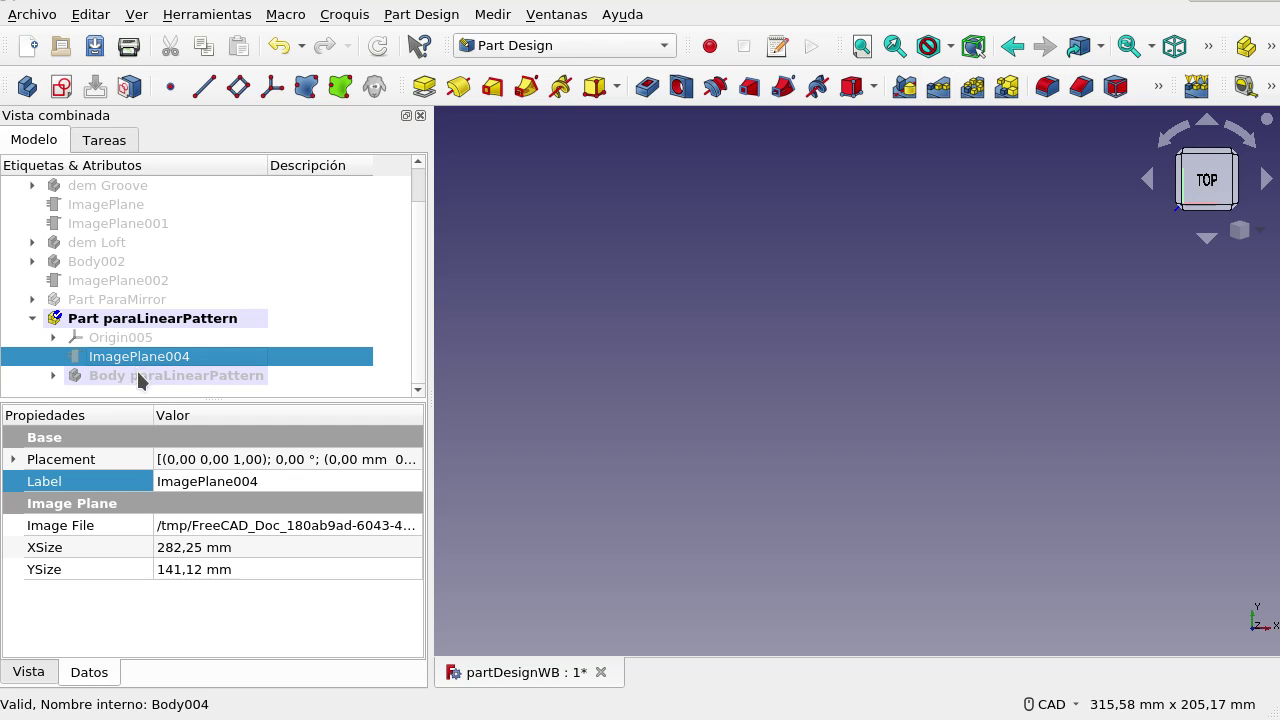
click(49, 374)
click(132, 375)
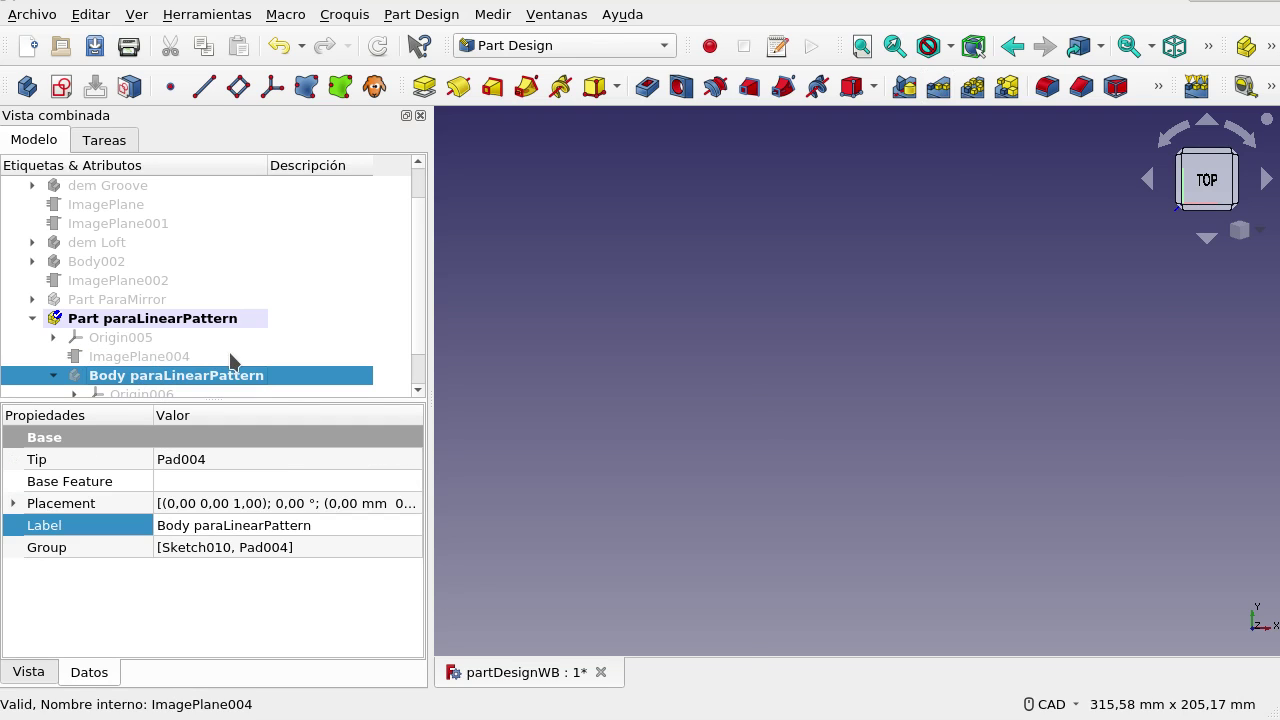
key(space)
scroll(220, 330, down, 1)
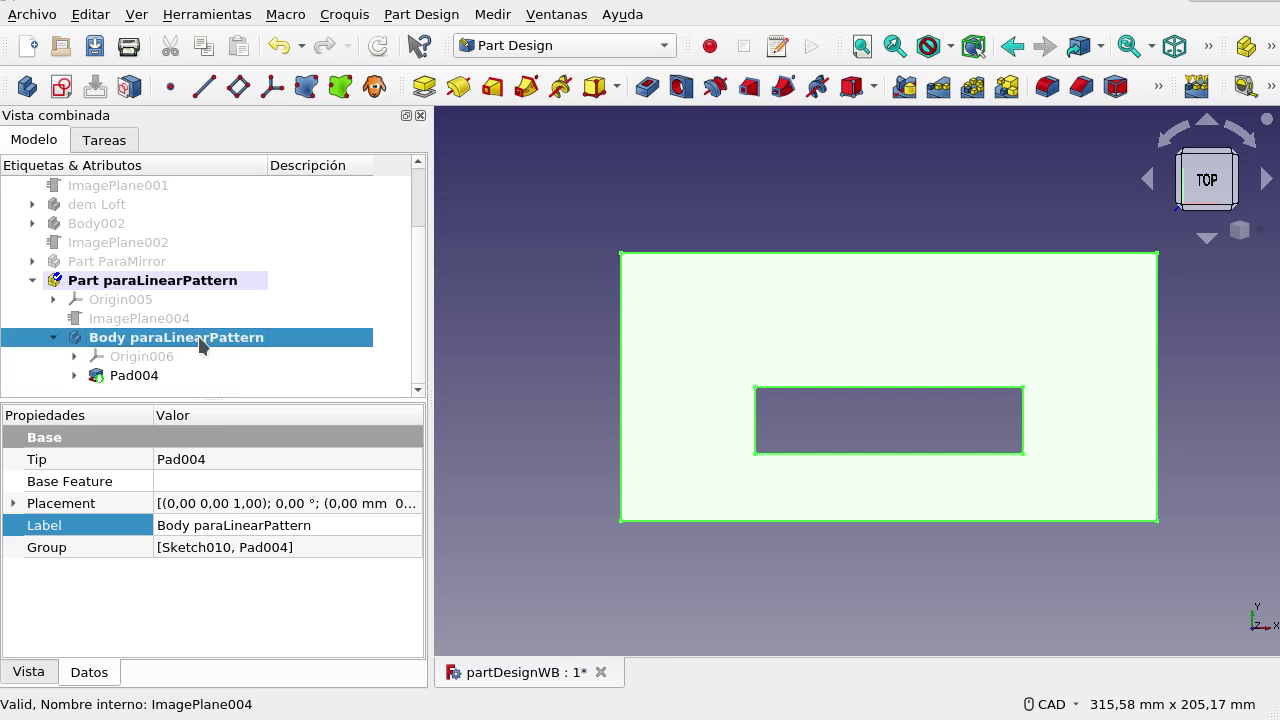
click(75, 375)
scroll(238, 346, down, 1)
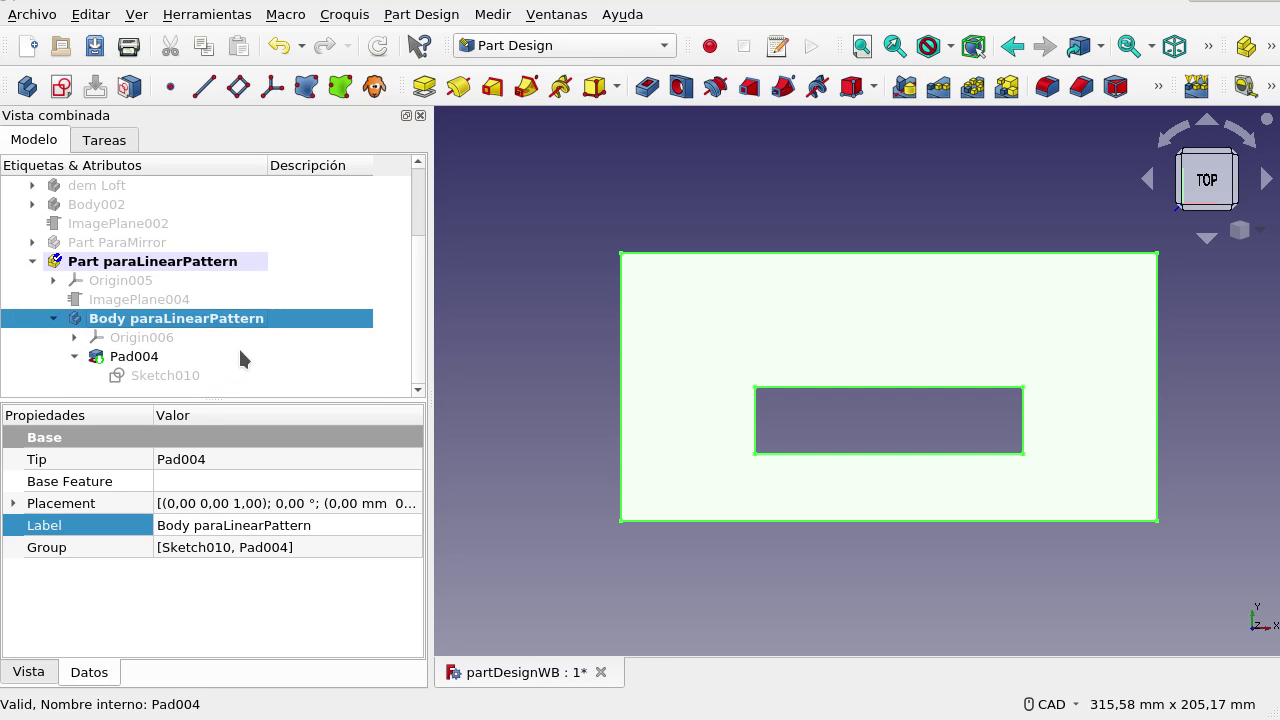
Edit Sketch010 and move its 25 mm and inner 100 mm dimension labels up inside the rectangle
double_click(158, 375)
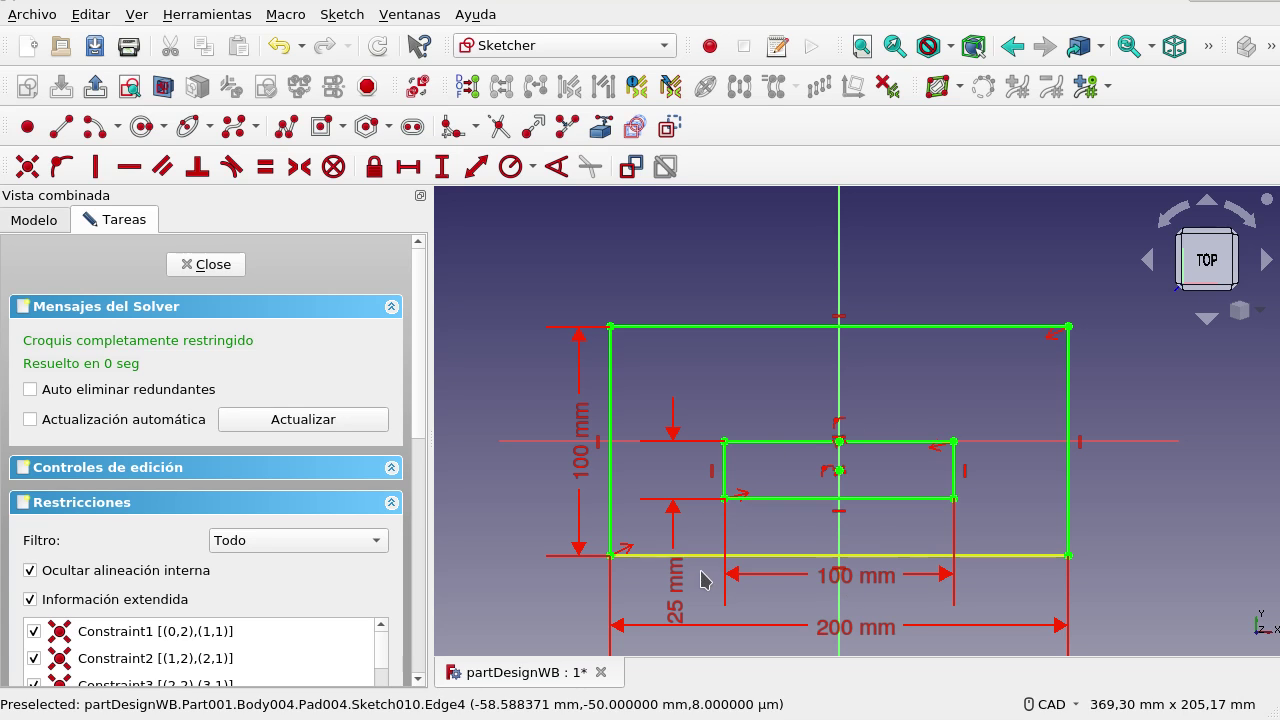
mouse_move(677, 591)
mouse_down()
mouse_move(680, 540)
mouse_move(668, 602)
mouse_up()
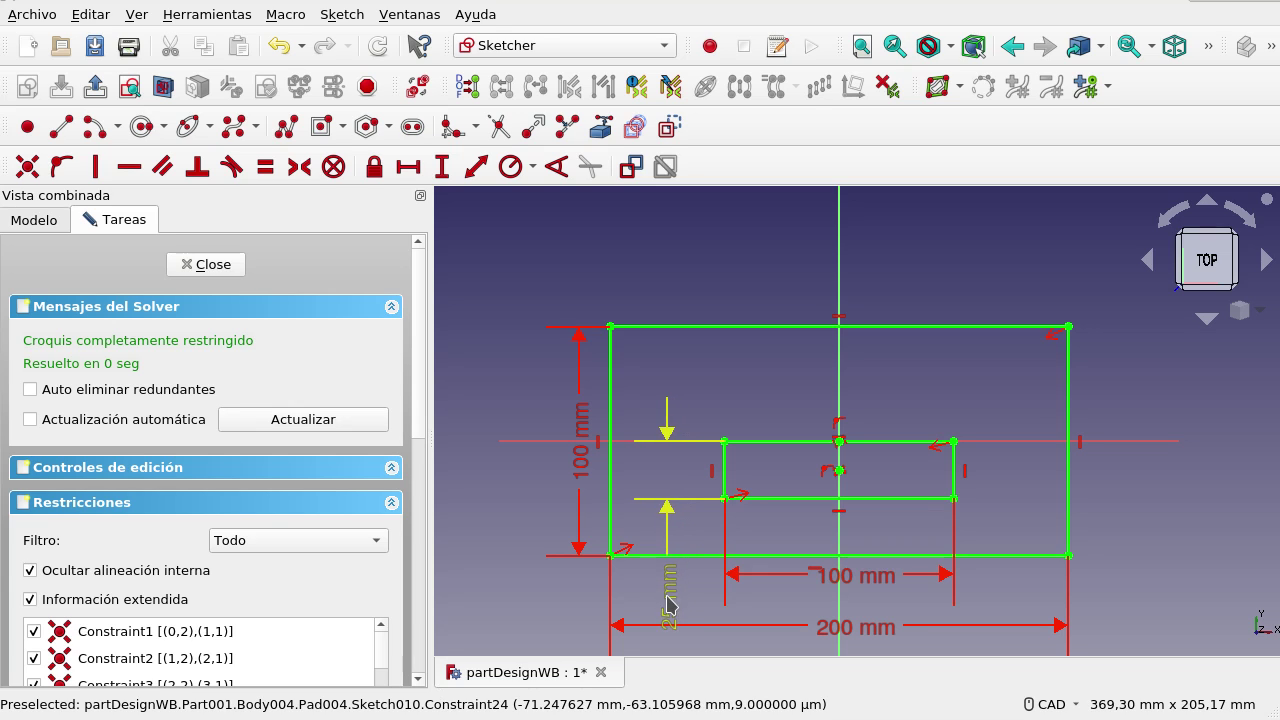
mouse_move(840, 576)
mouse_down()
mouse_move(875, 528)
mouse_move(1020, 530)
mouse_up()
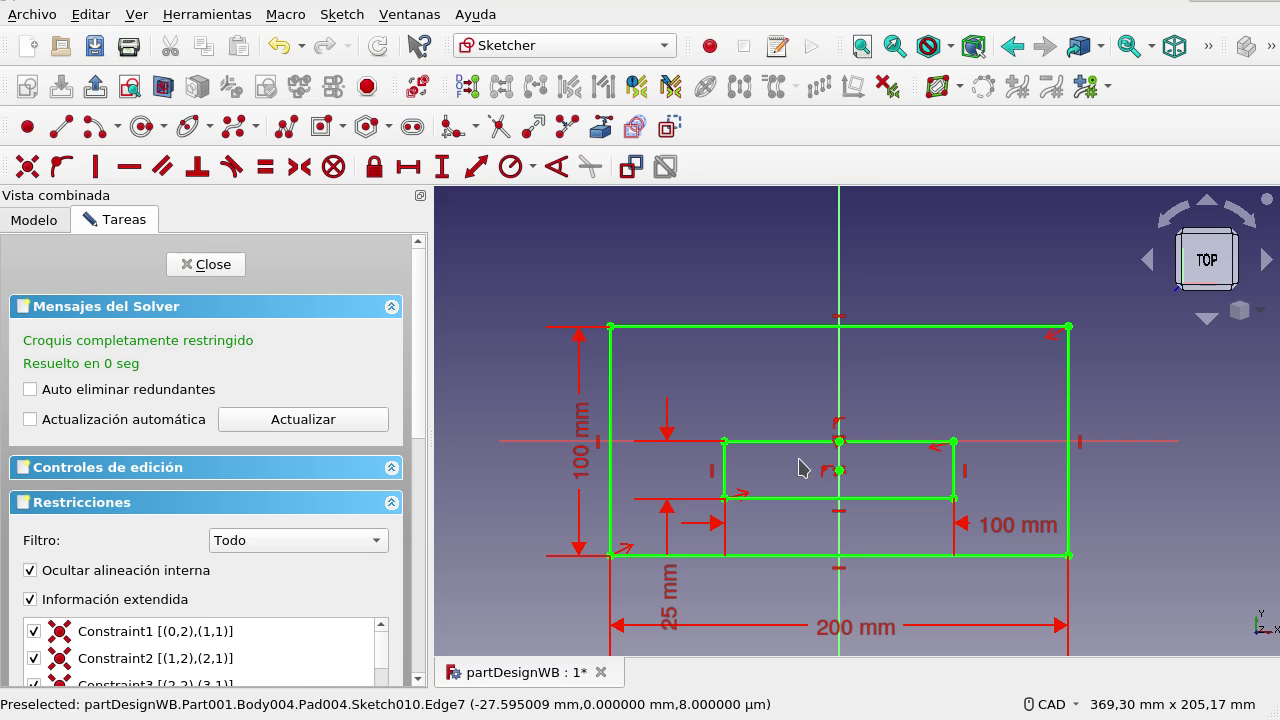
Close Sketch010 and select the top face of Pad004 in the 3D view
click(219, 264)
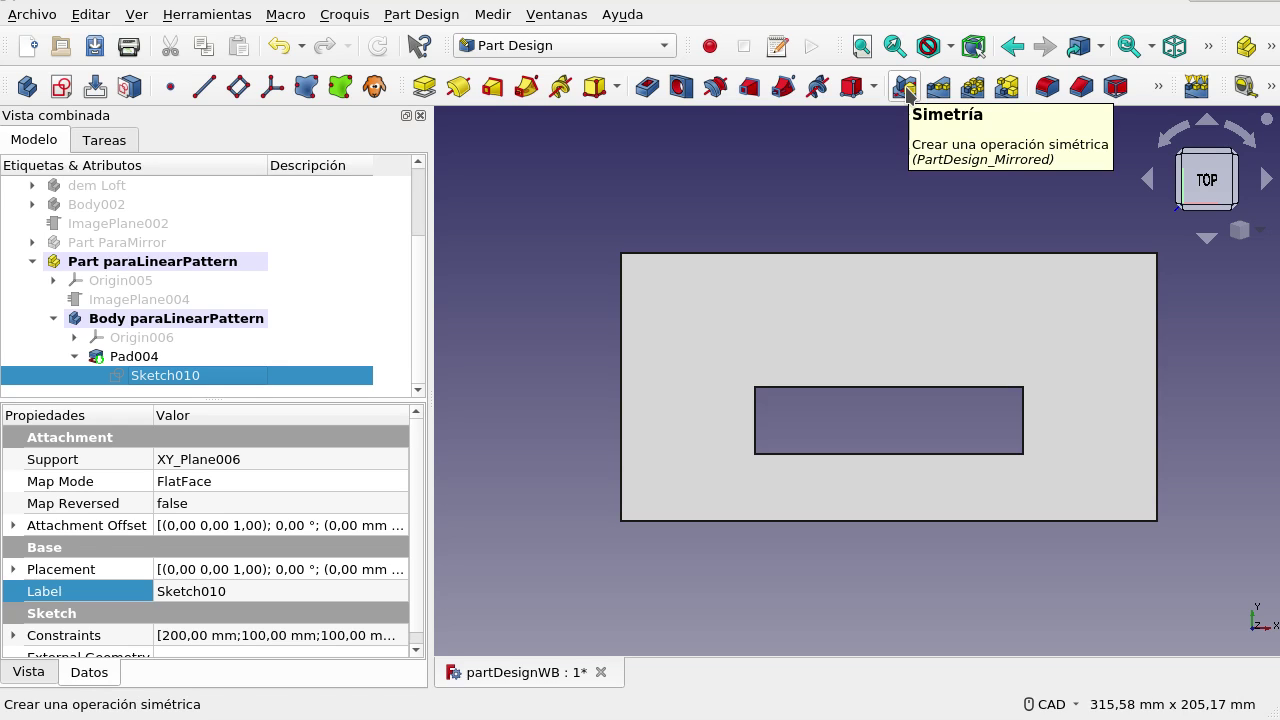
scroll(78, 362, up, 1)
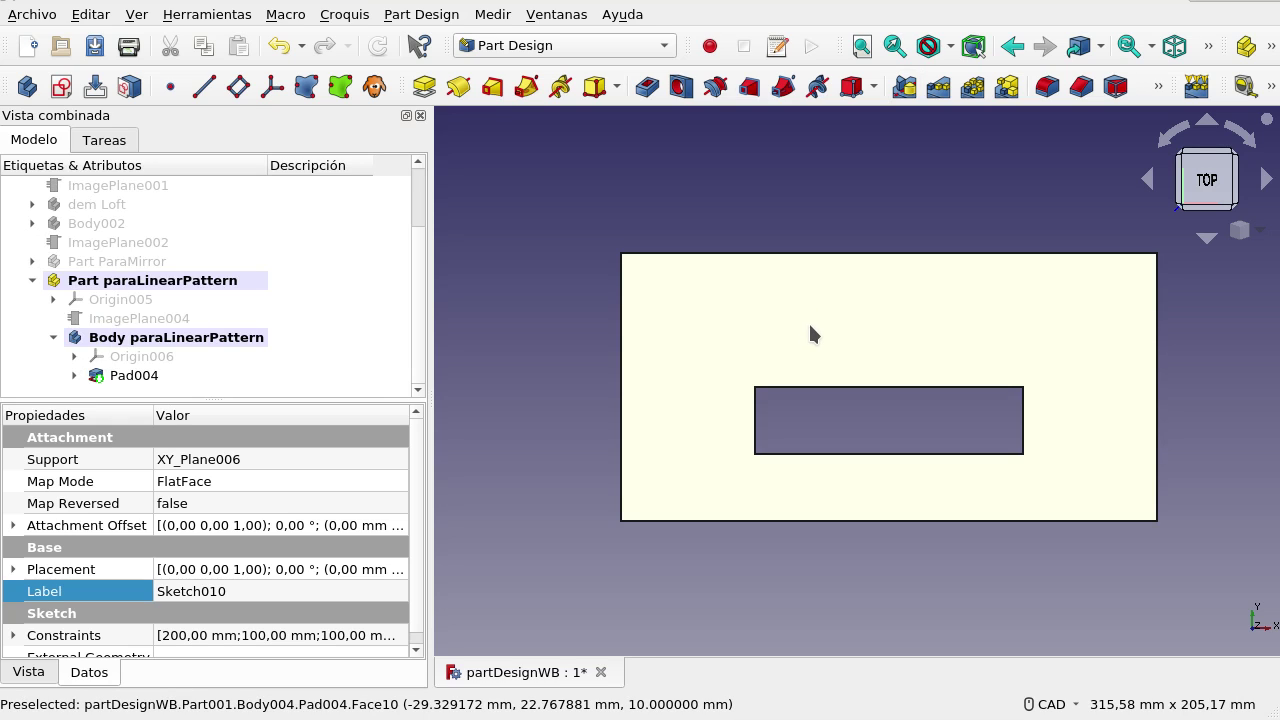
click(810, 333)
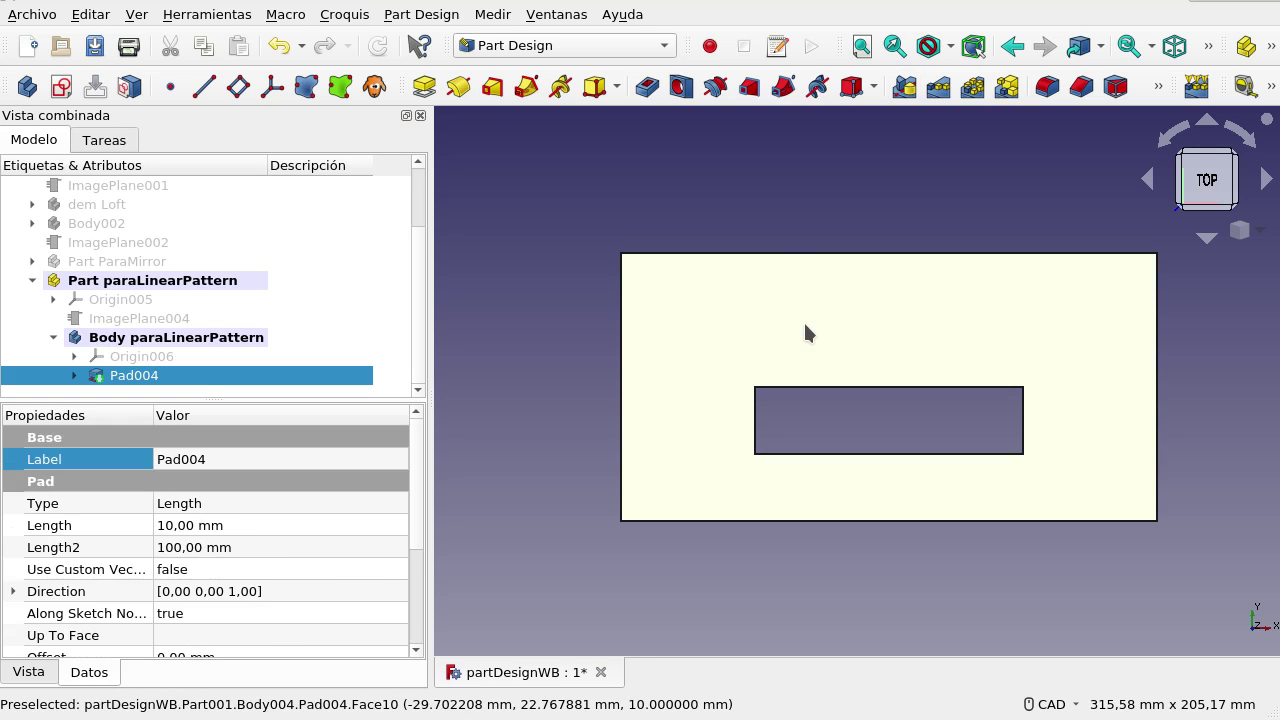
Create Sketch011 on the pad's top face, glancing at the Modelo tree before returning to Tareas
click(61, 87)
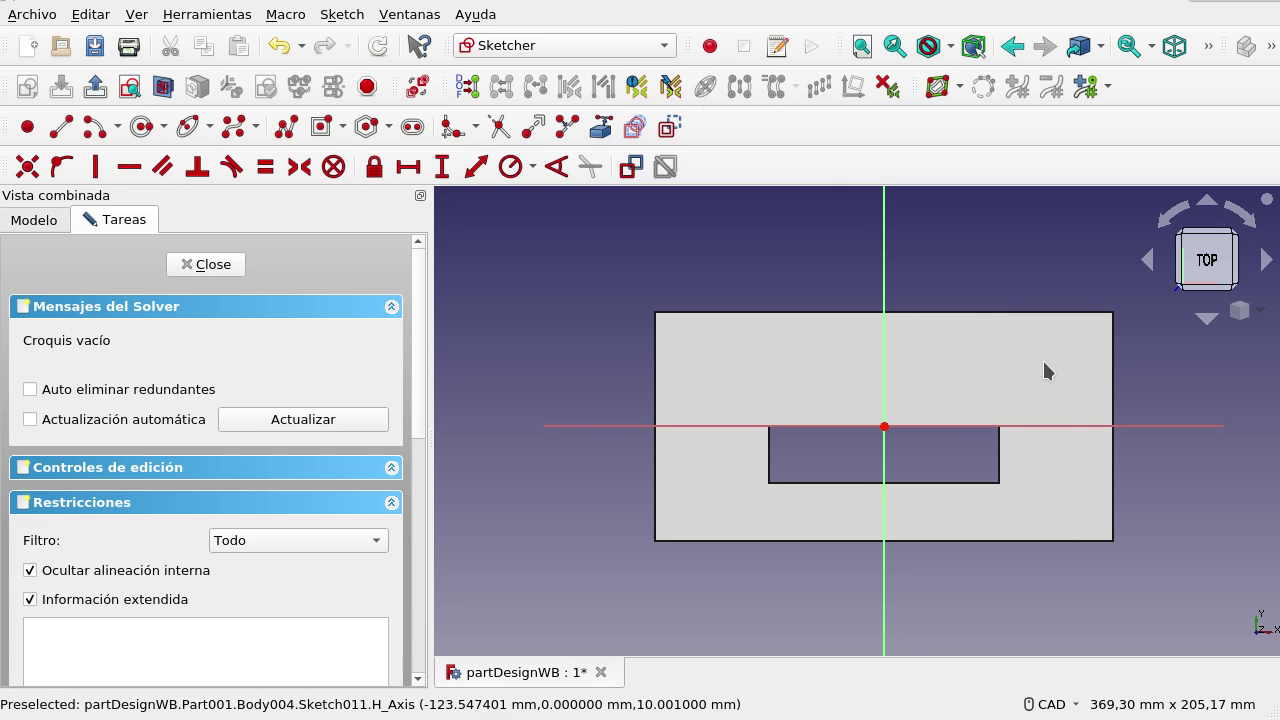
click(30, 221)
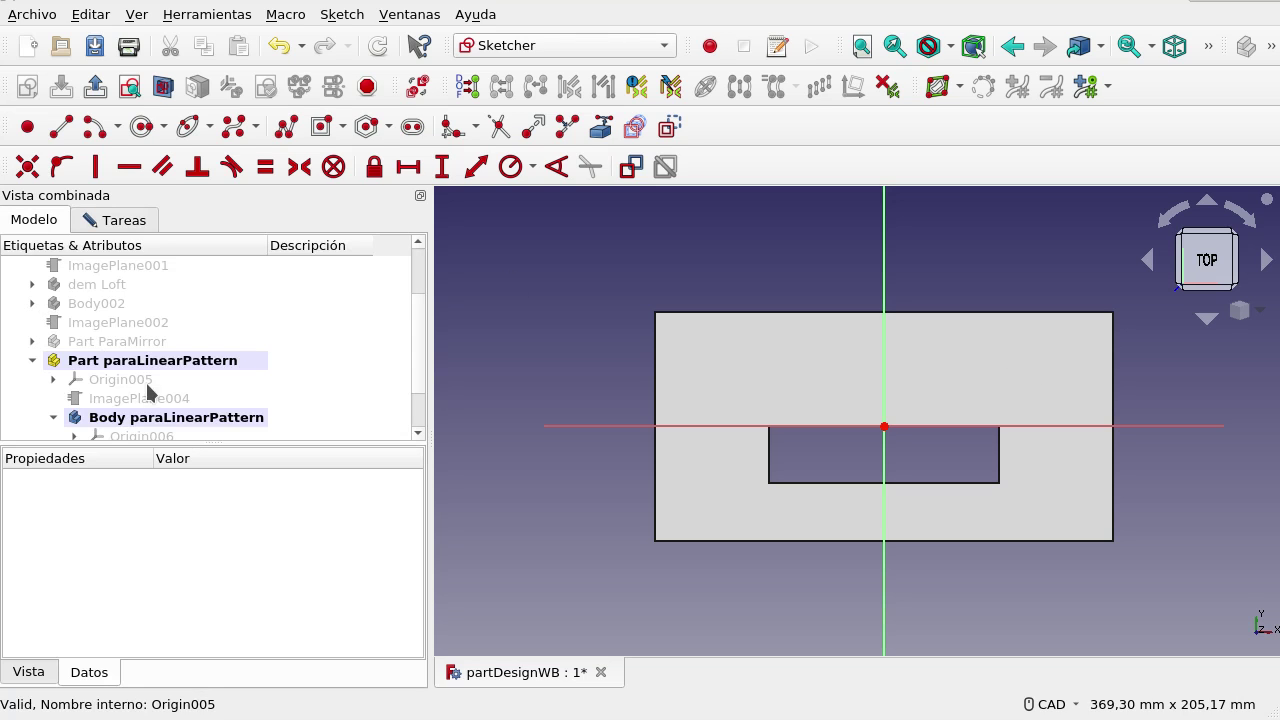
scroll(224, 396, down, 1)
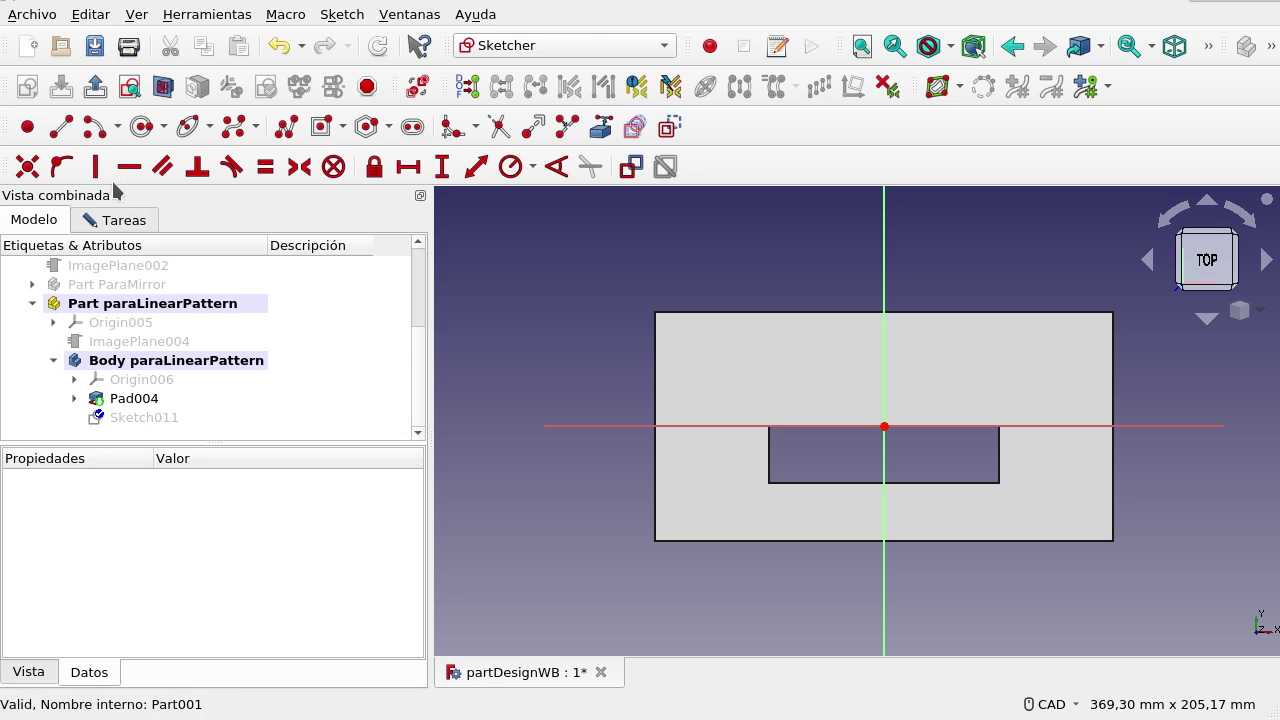
click(109, 229)
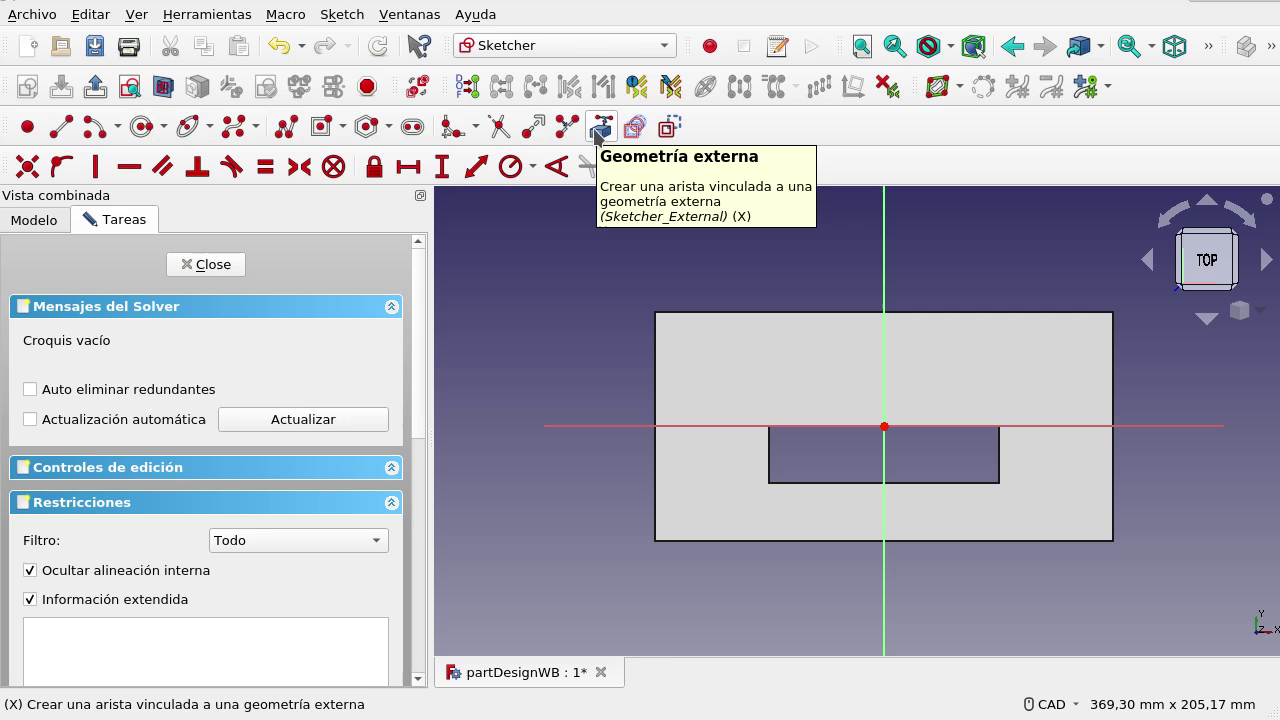
Project the slot's left vertical edge into Sketch011 as external geometry
click(600, 127)
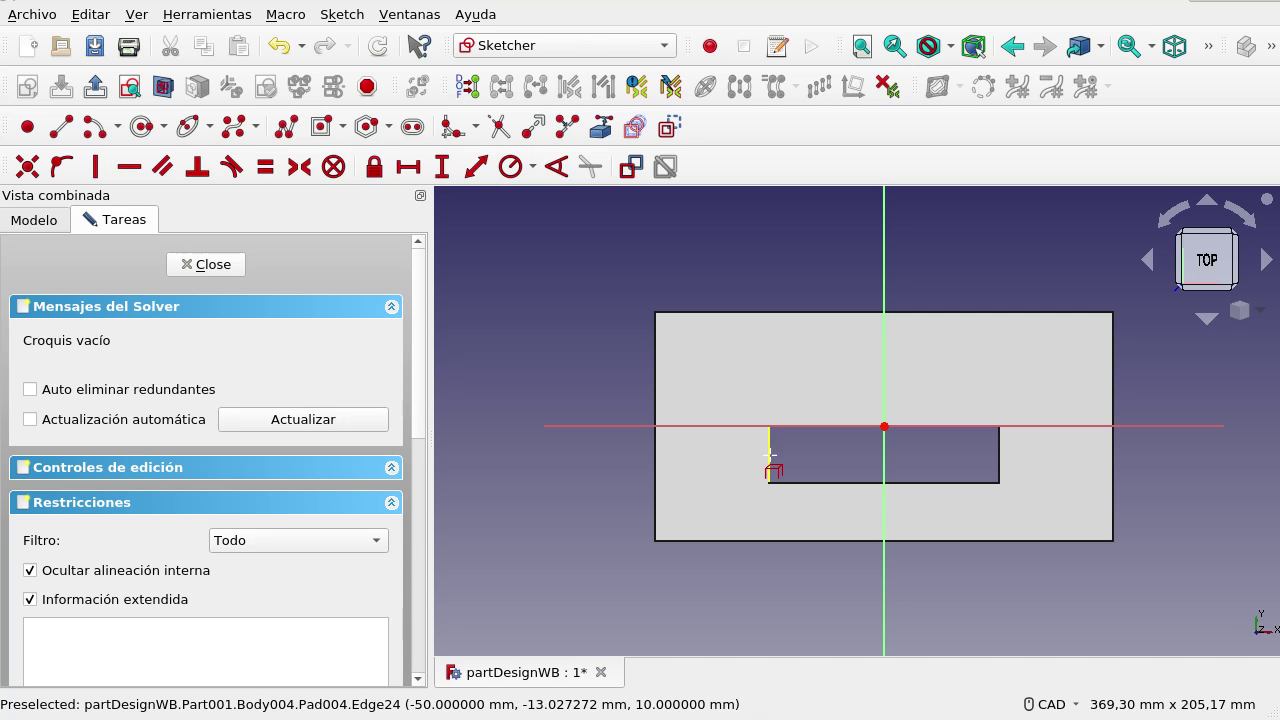
click(769, 455)
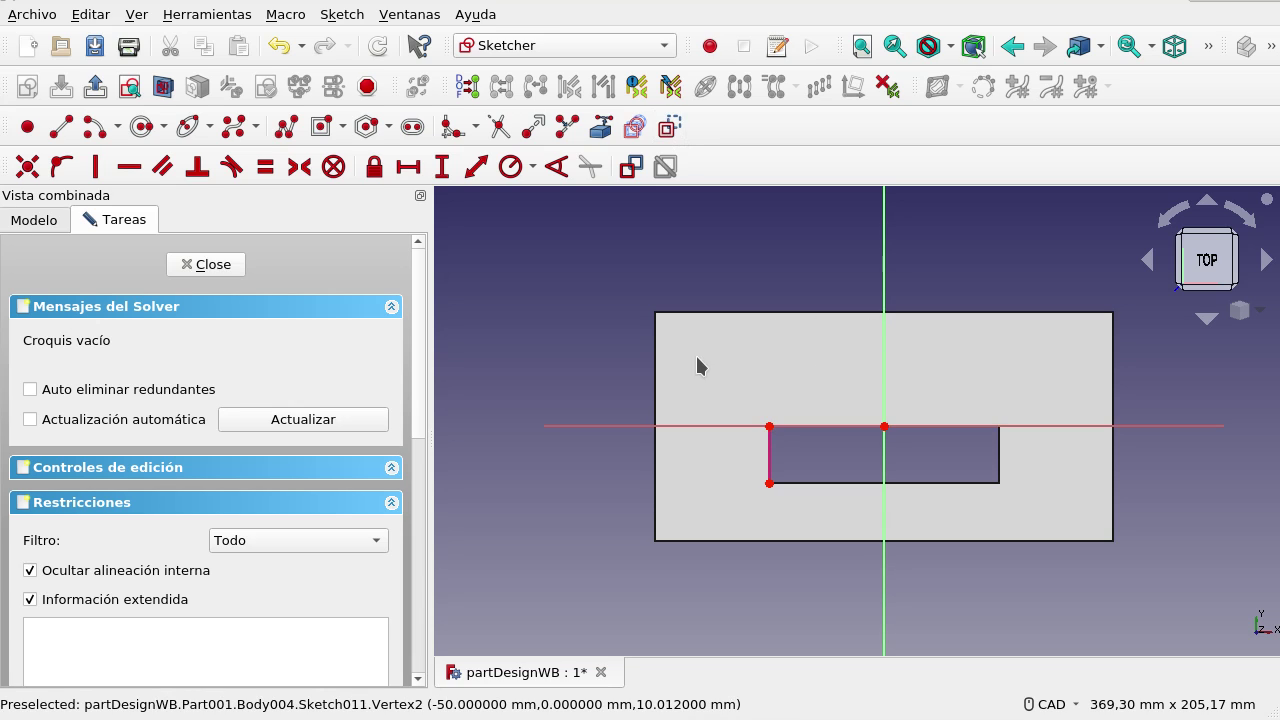
Draw a short line above the slot corner and convert it to construction geometry
click(61, 126)
click(769, 426)
click(771, 397)
right_click(824, 390)
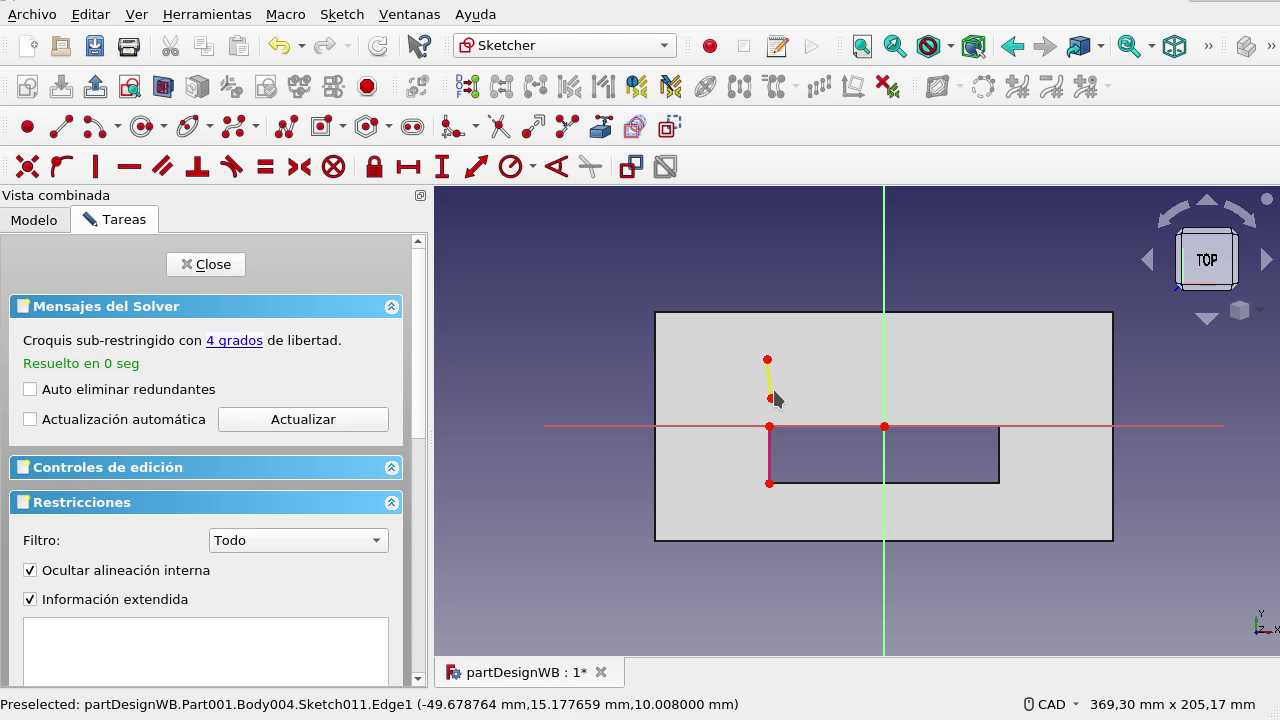
click(769, 396)
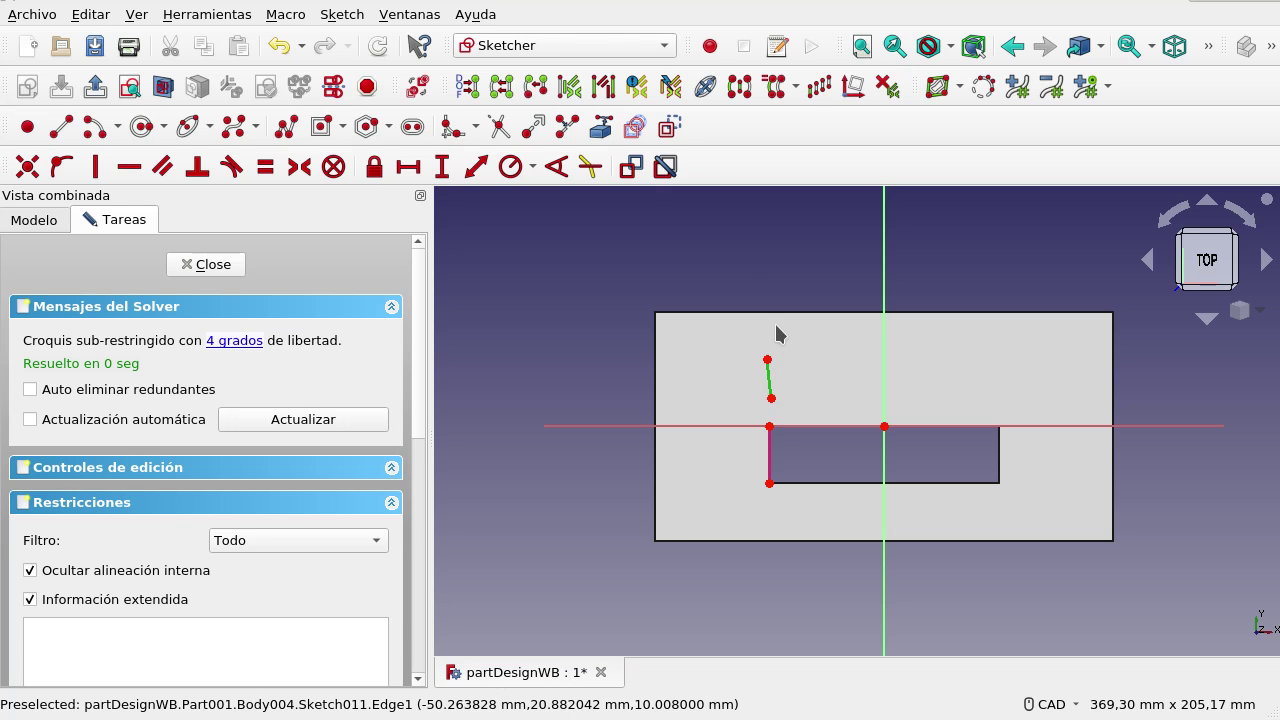
click(669, 126)
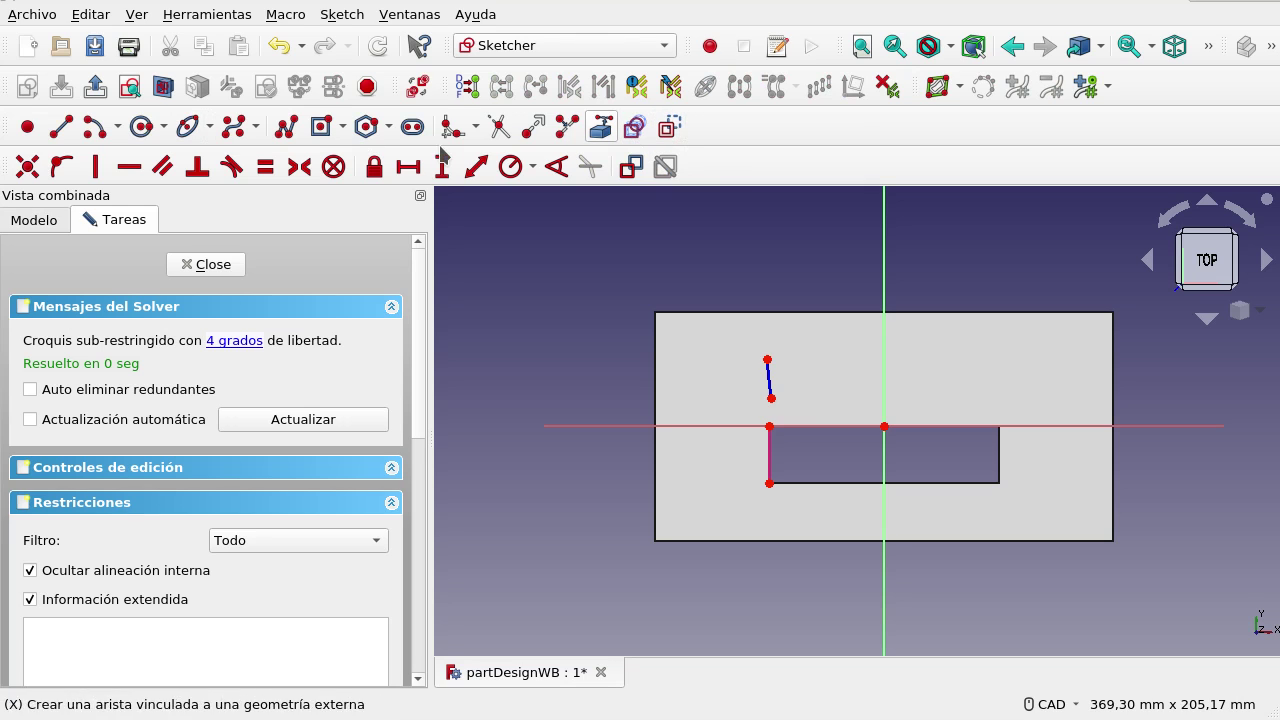
Undo an accidental second line and constrain the short construction line vertical
click(61, 127)
click(703, 353)
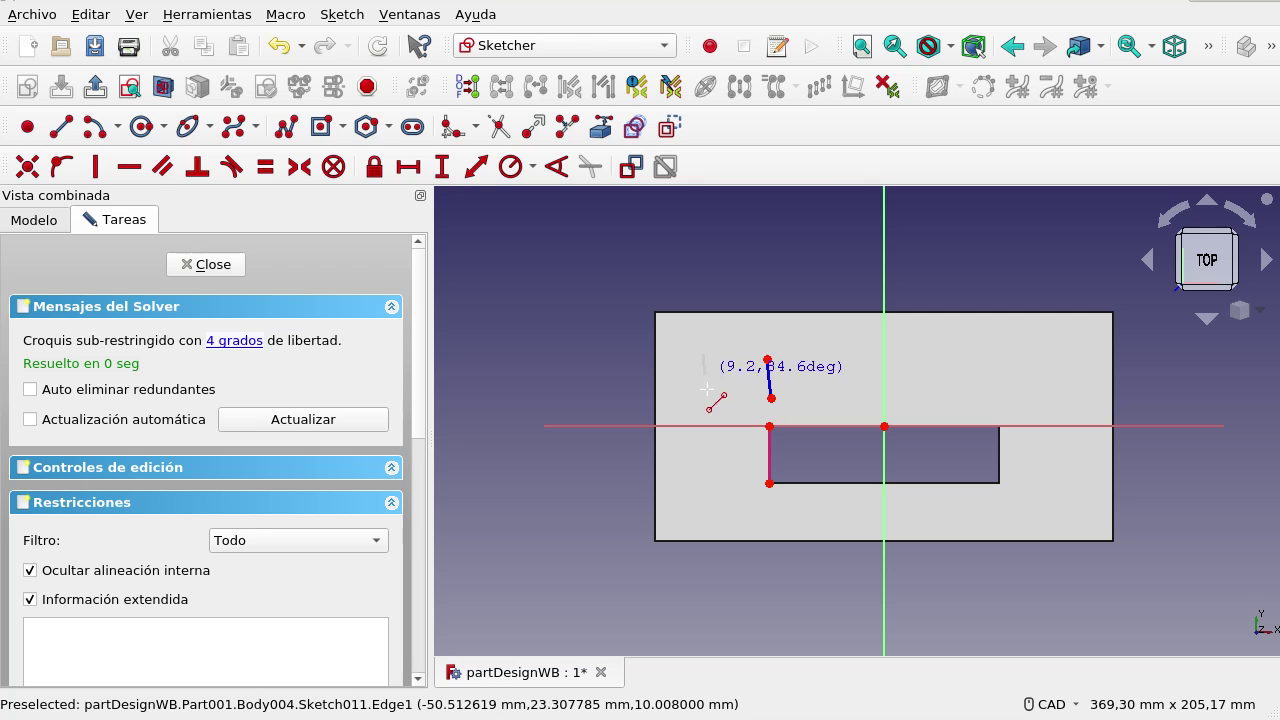
click(710, 394)
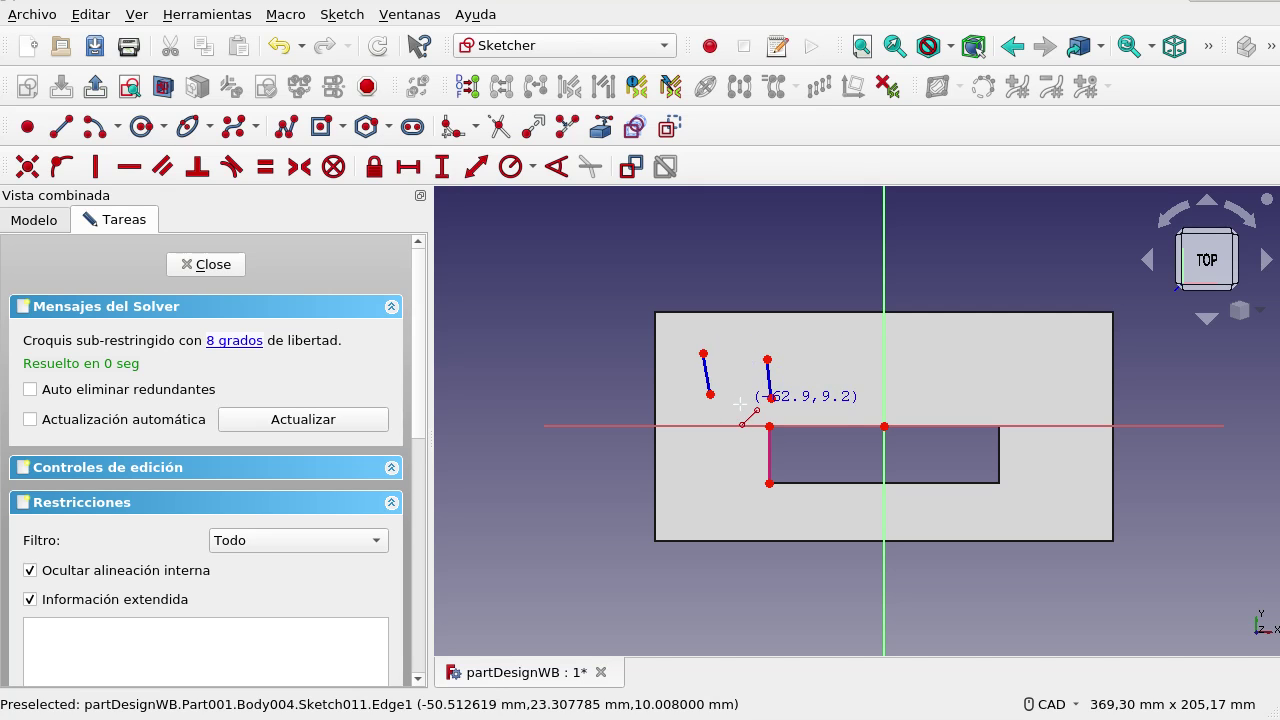
click(279, 45)
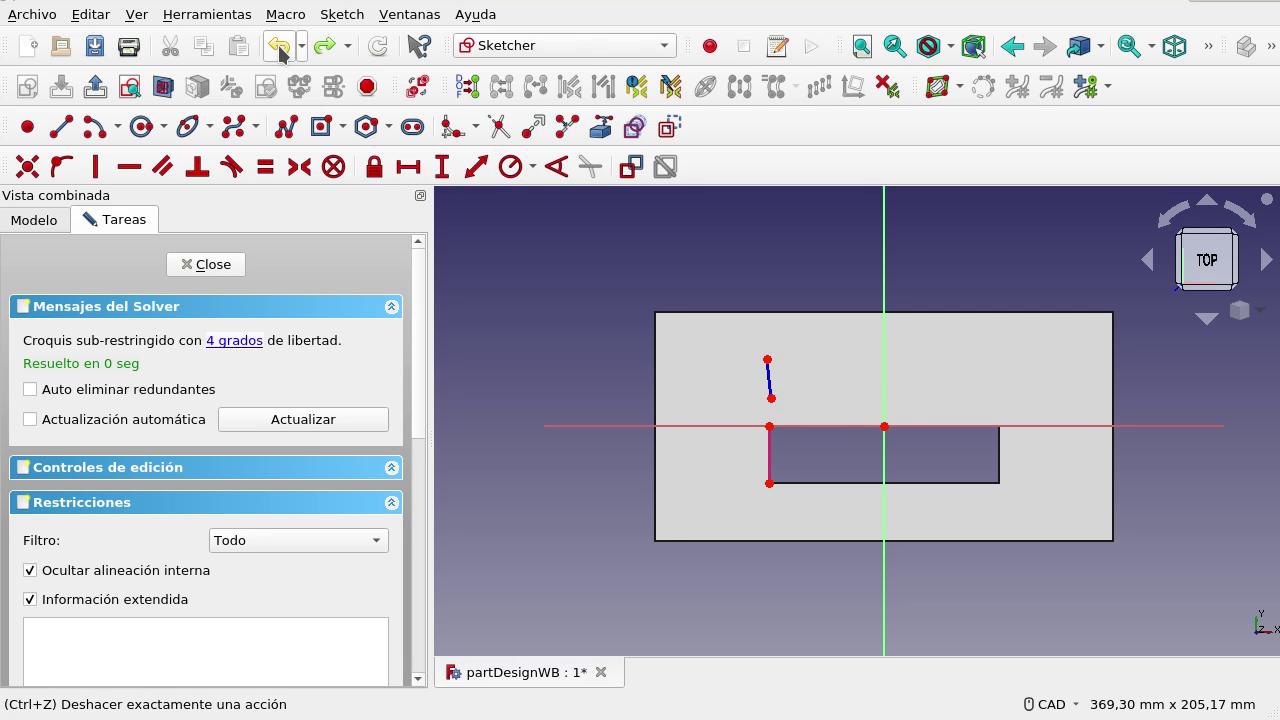
click(769, 380)
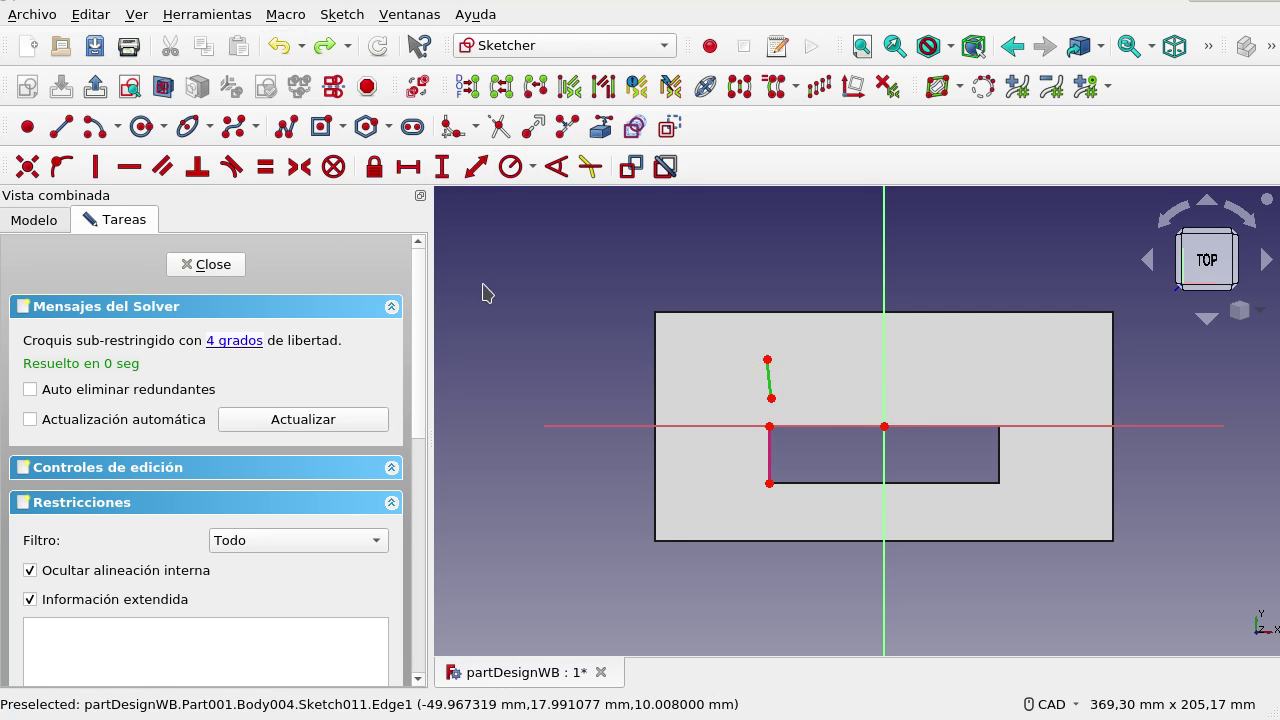
click(97, 170)
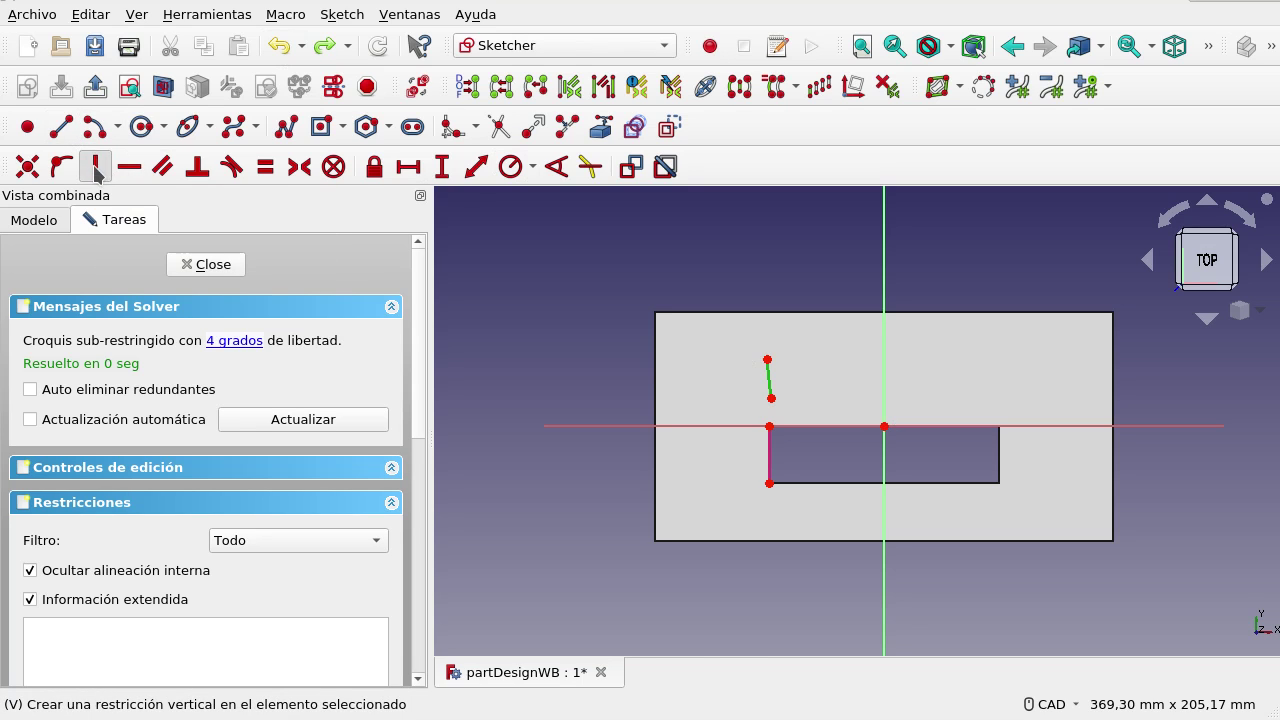
click(767, 400)
Make the line's lower end coincident with the slot corner and give it a 20 mm vertical distance
click(769, 427)
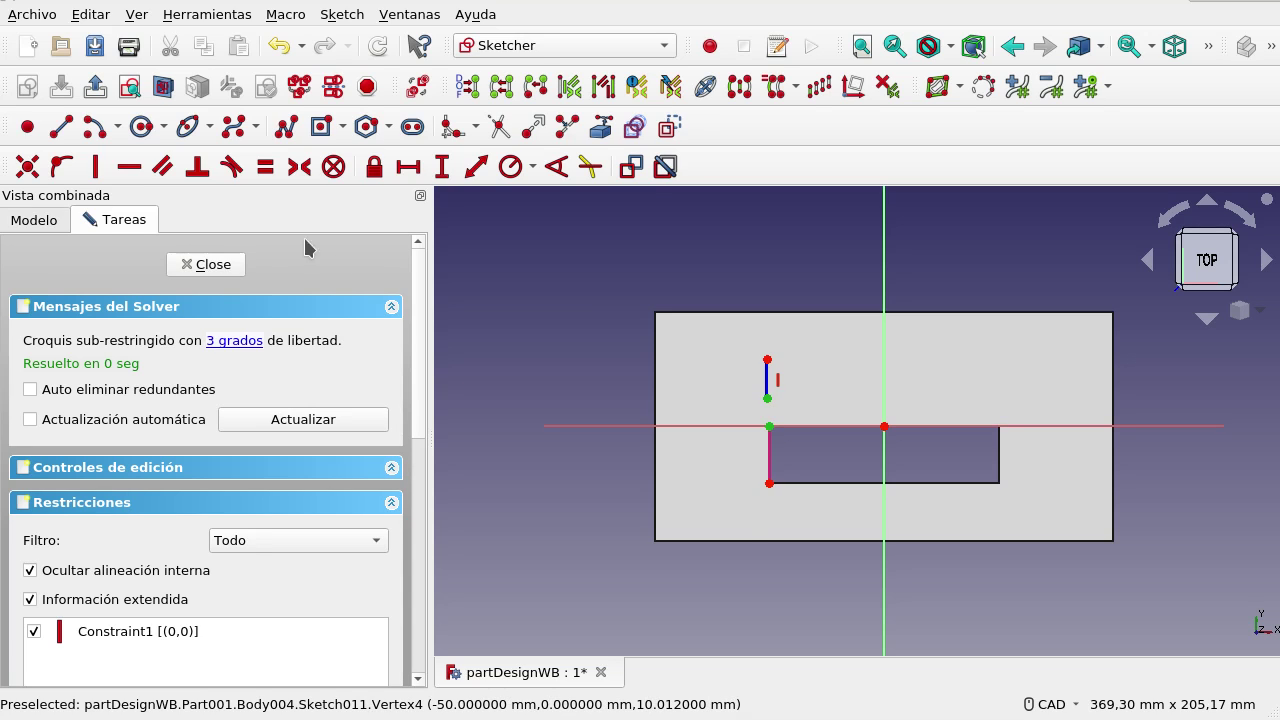
click(31, 176)
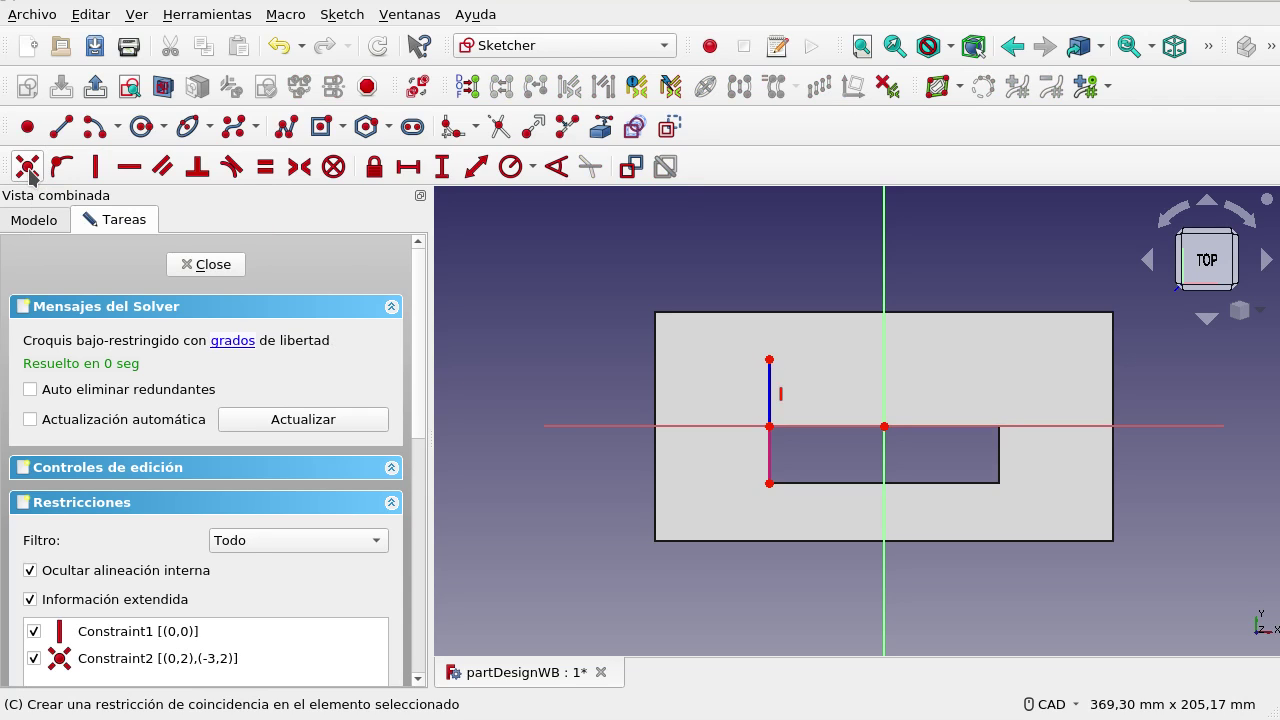
click(769, 400)
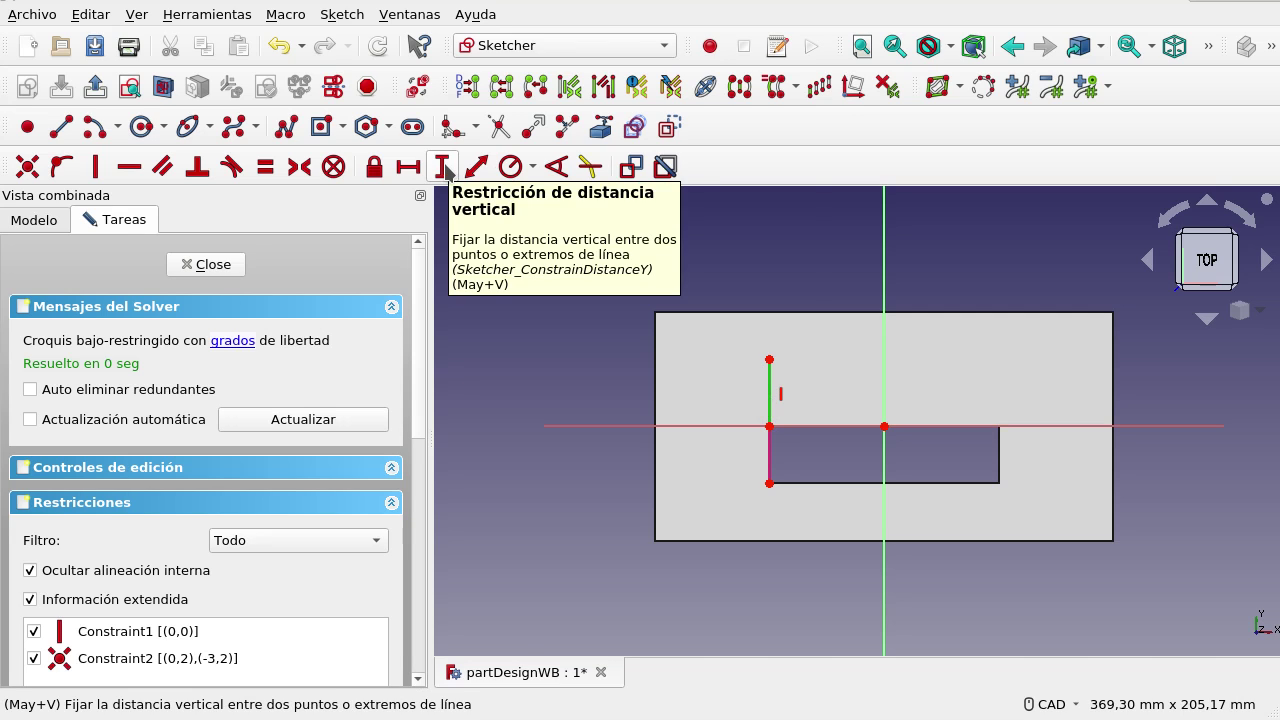
click(443, 167)
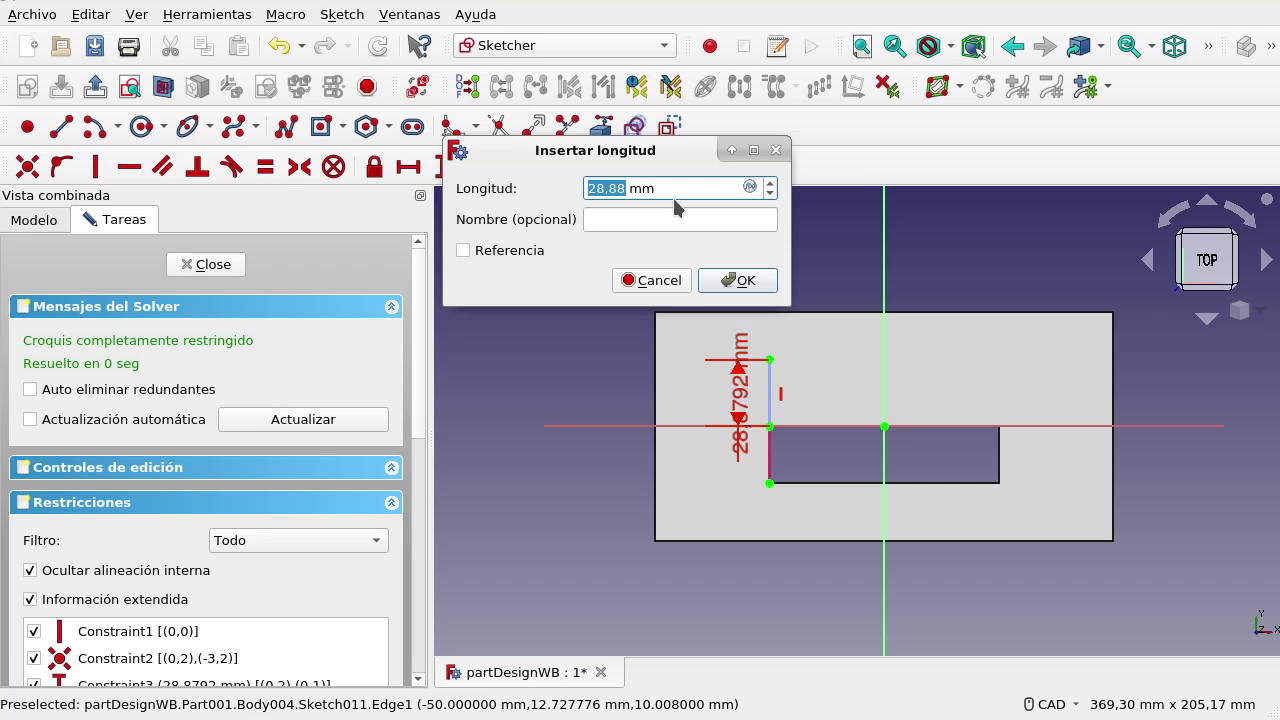
text(28)
click(737, 280)
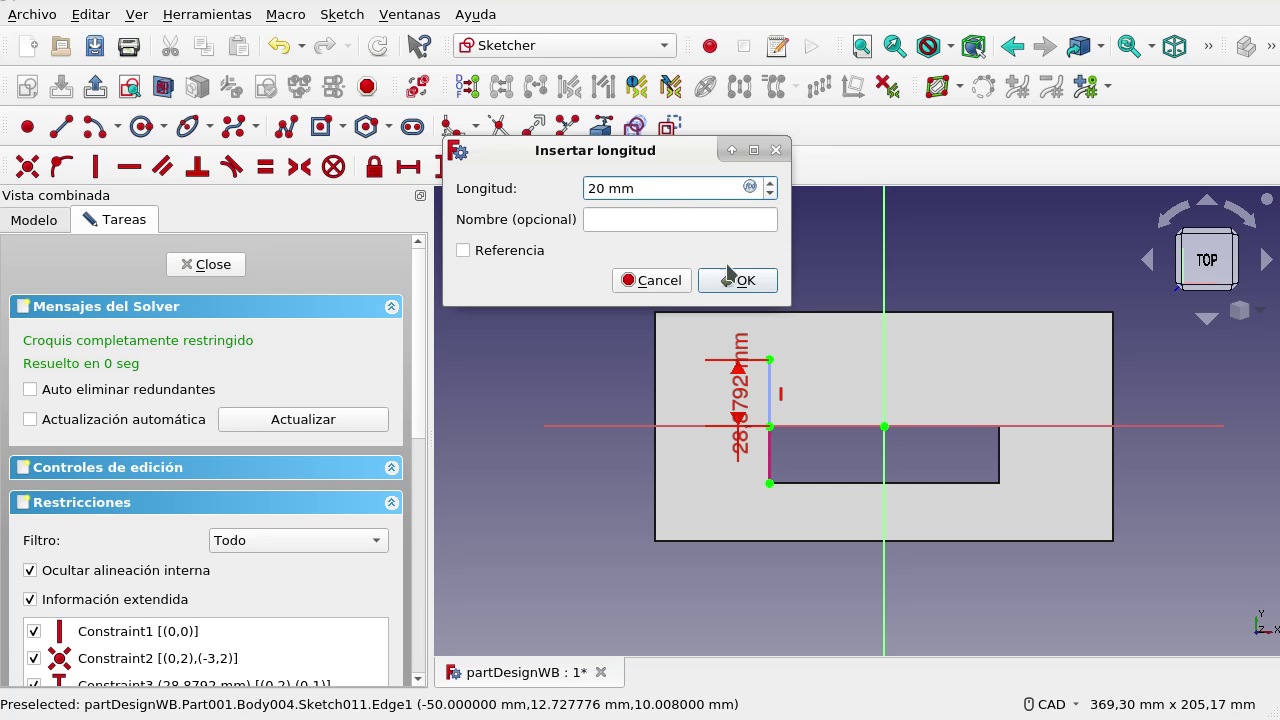
mouse_move(740, 395)
mouse_down()
mouse_move(751, 500)
mouse_move(700, 515)
mouse_up()
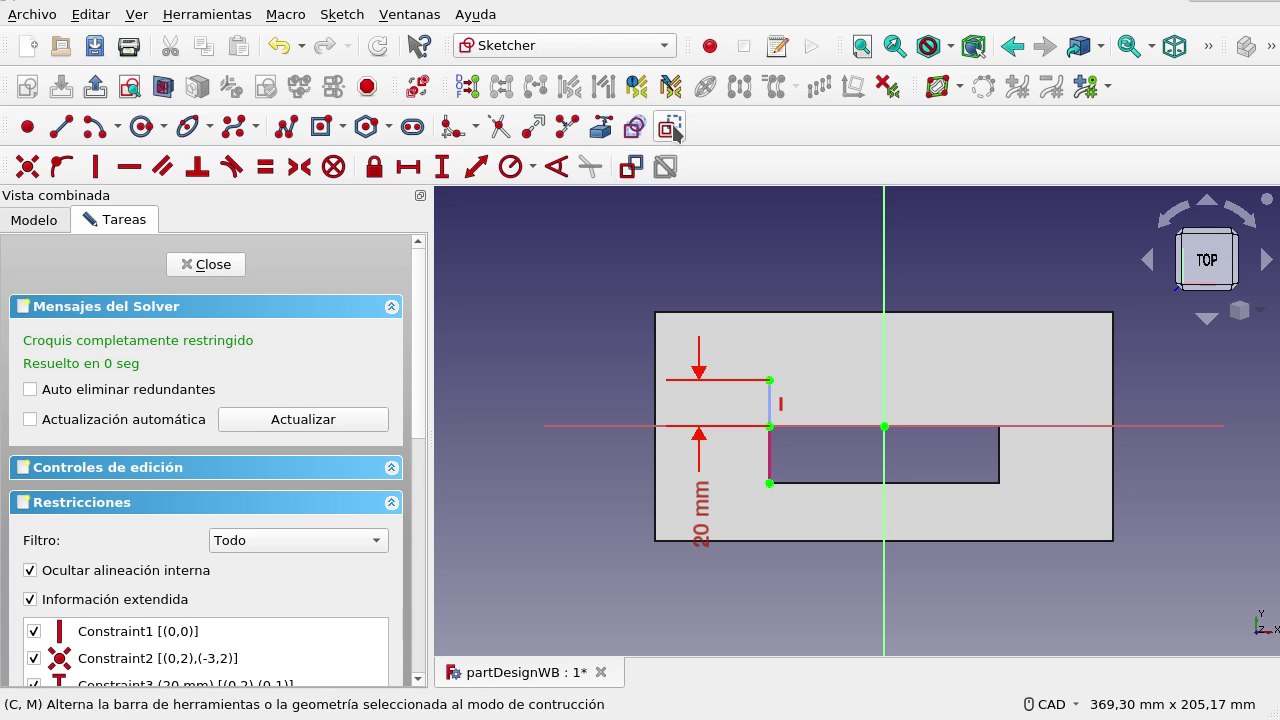
Activate the Circle tool to place a circle at the top of the 20 mm line
click(143, 131)
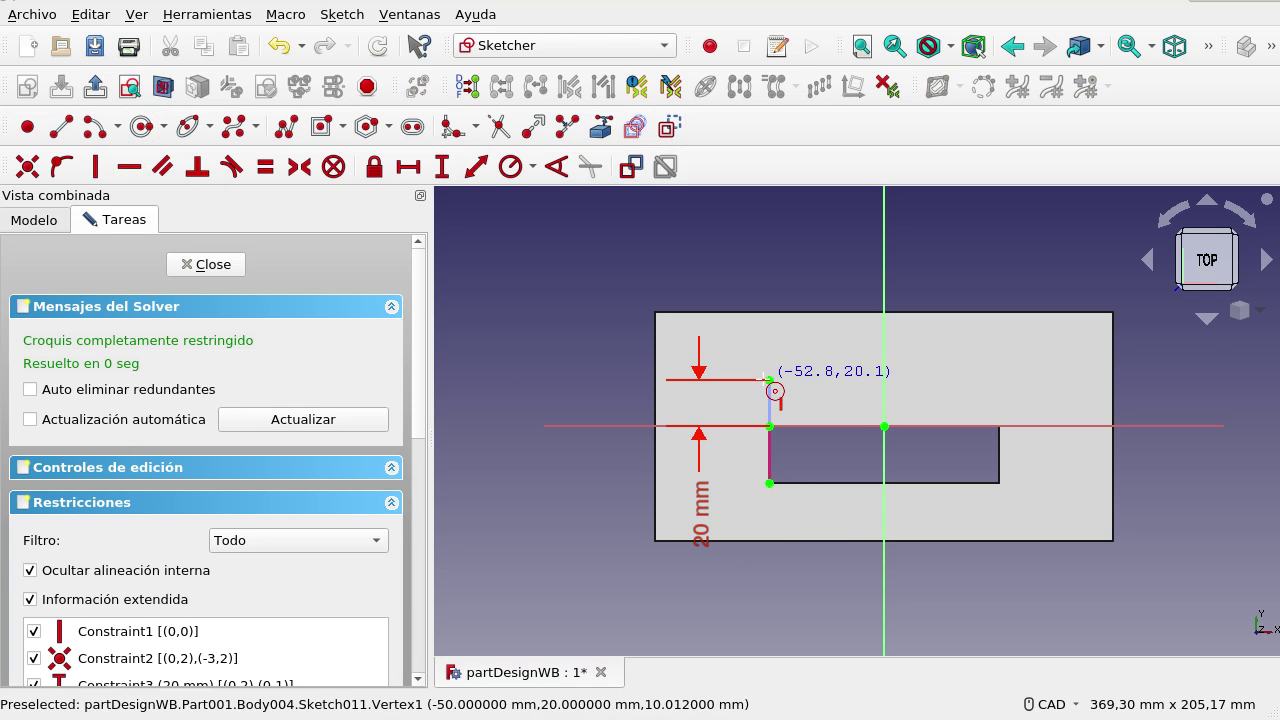